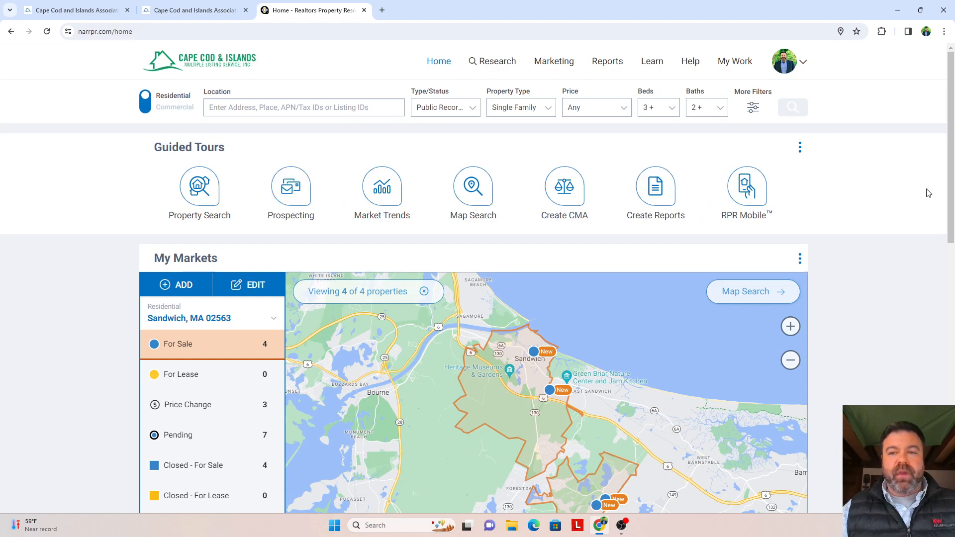
Step: Start the Prospecting guided tour for sellers and open the map search
{"action": "left_click_drag", "start_coordinate": [950, 192], "coordinate": [877, 423]}
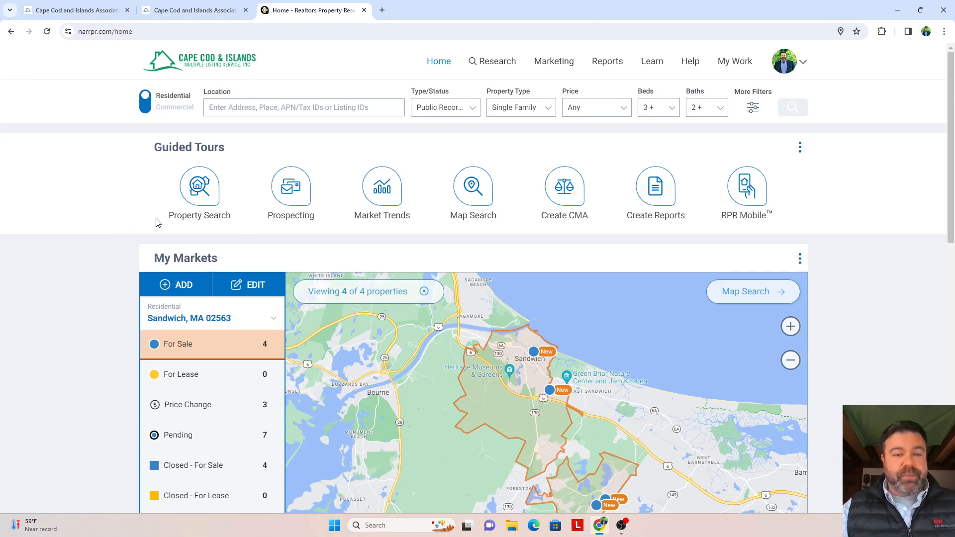
{"action": "left_click", "coordinate": [303, 185]}
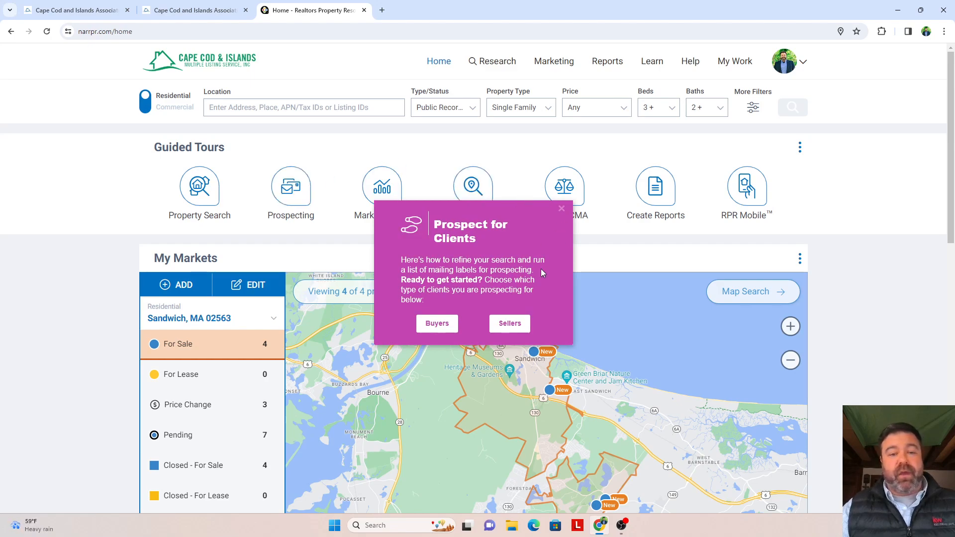
{"action": "left_click", "coordinate": [512, 325]}
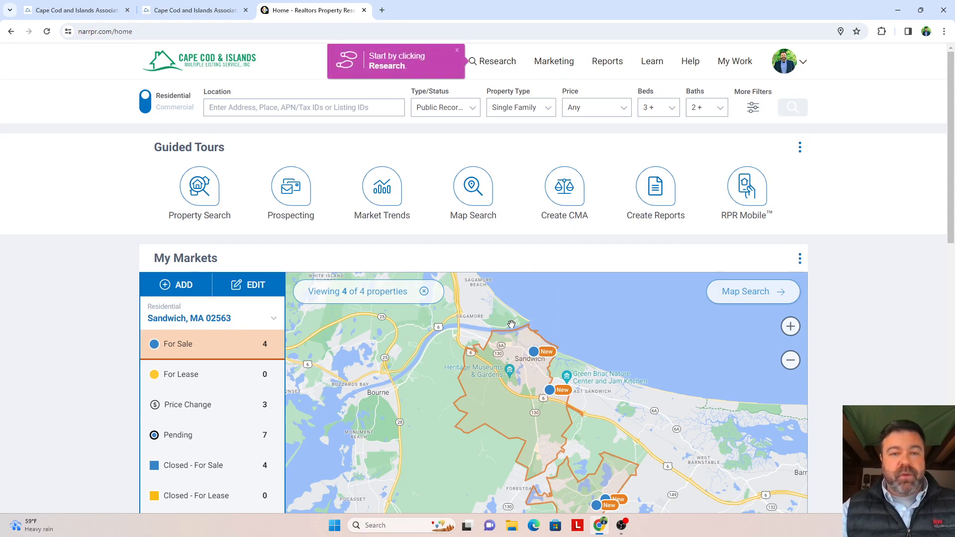
{"action": "left_click", "coordinate": [495, 65]}
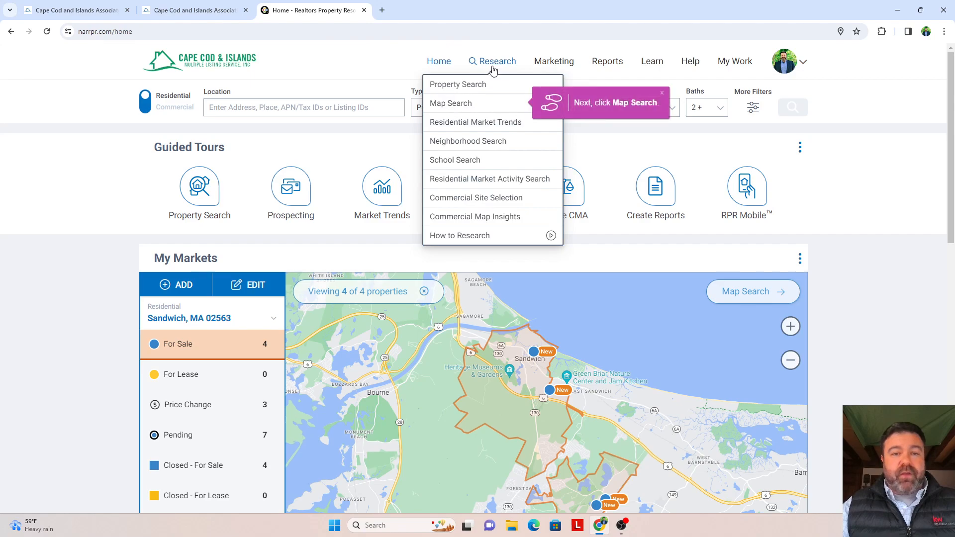
{"action": "left_click", "coordinate": [476, 109]}
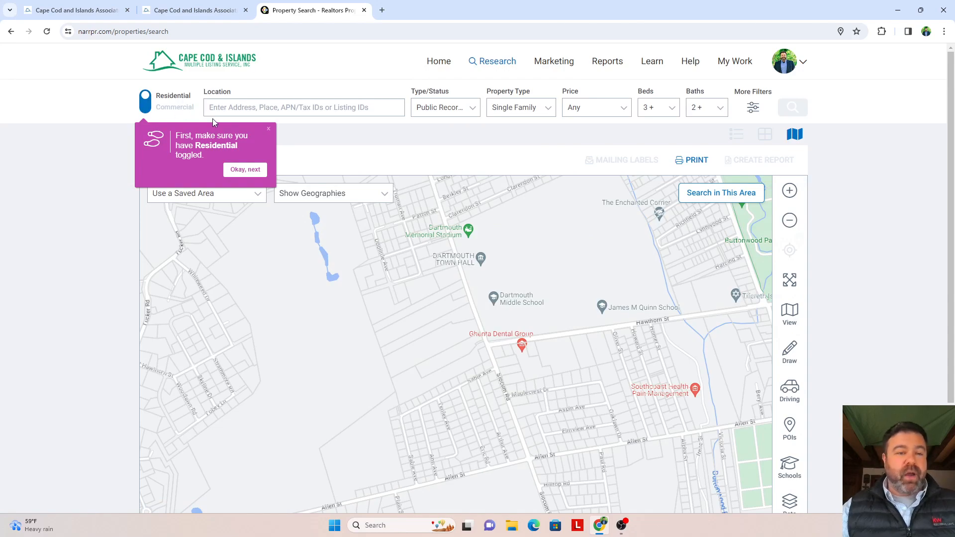
Step: Search for residential properties in ZIP code 02632
{"action": "left_click", "coordinate": [244, 170]}
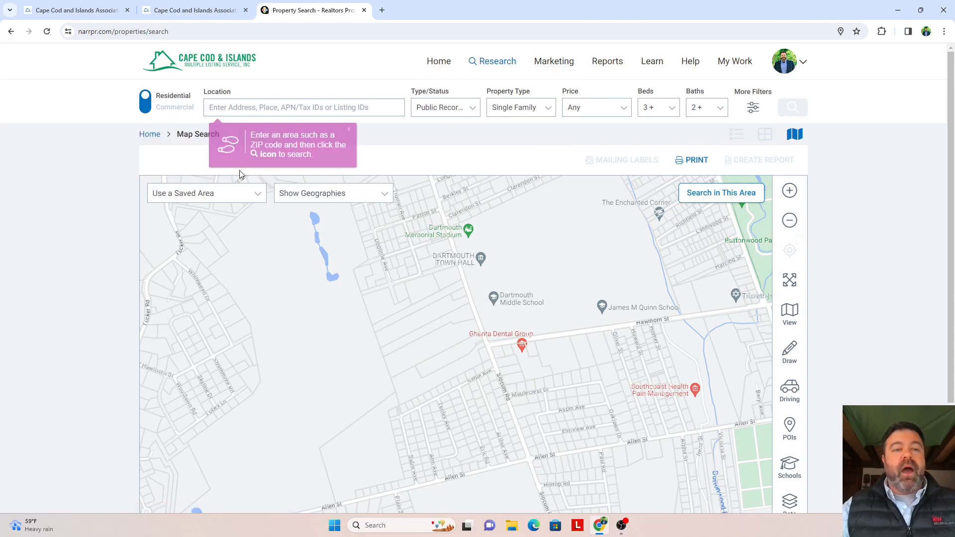
{"action": "left_click", "coordinate": [293, 112]}
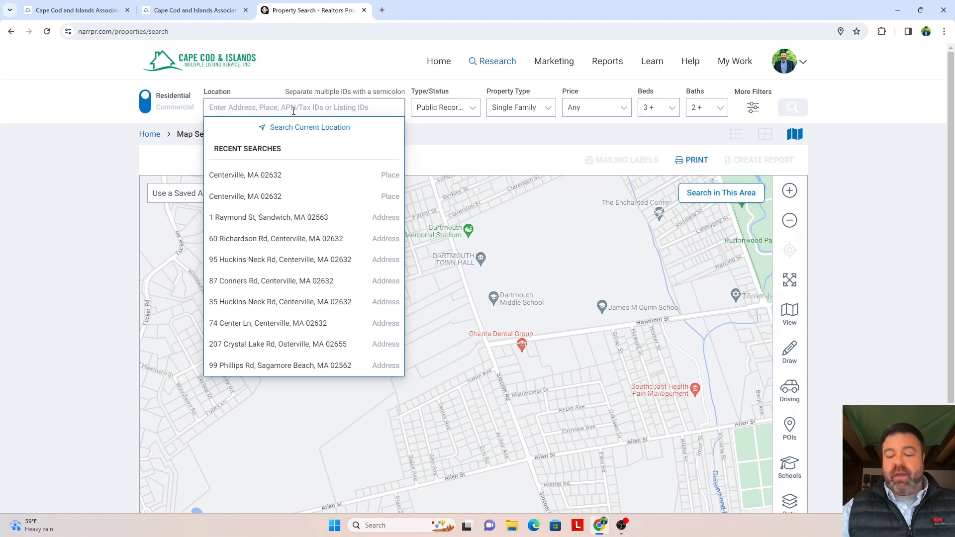
{"action": "type", "text": "02632"}
{"action": "key", "text": "Return"}
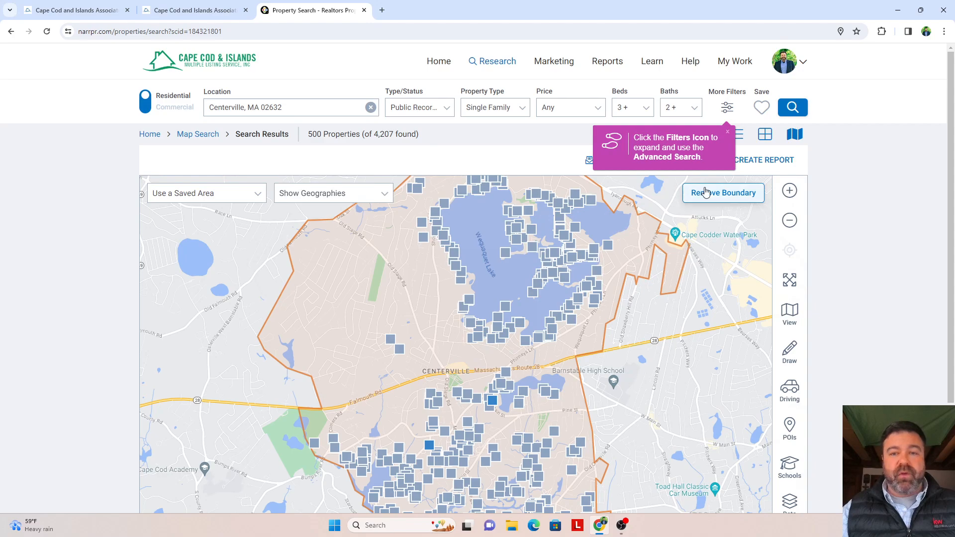
Step: Expand the advanced search filters and limit the public records to owner-occupied homes with a time owned of 15-20 years
{"action": "left_click", "coordinate": [729, 109]}
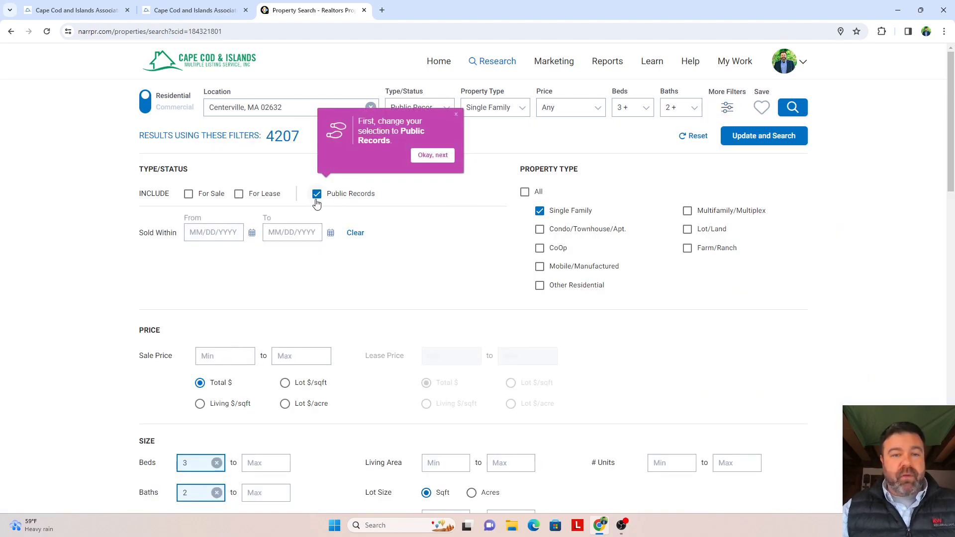
{"action": "left_click", "coordinate": [431, 155]}
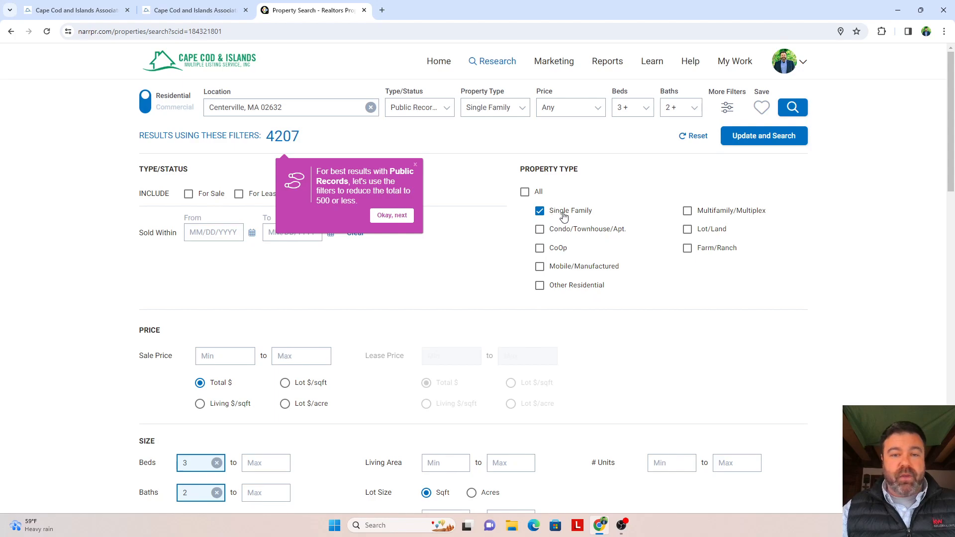
{"action": "left_click", "coordinate": [401, 217]}
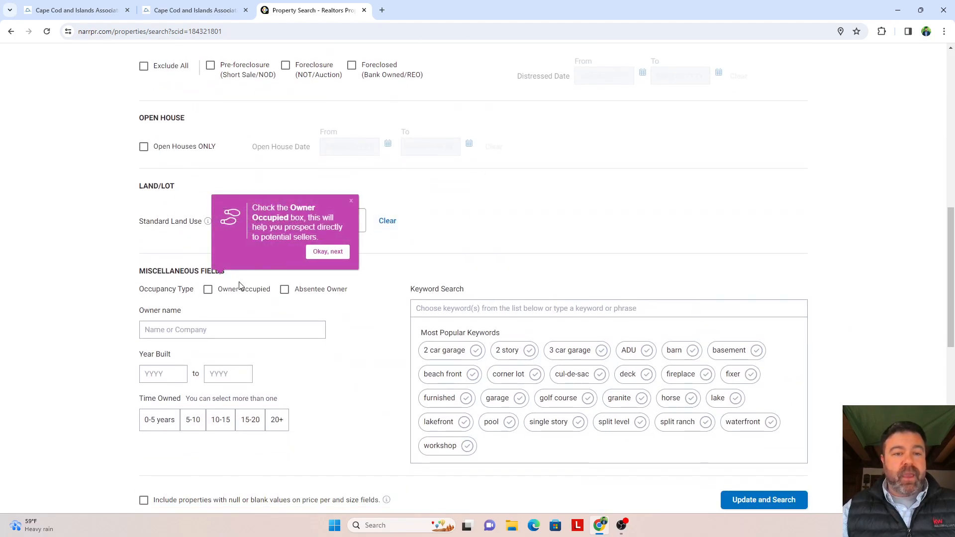
{"action": "left_click", "coordinate": [208, 290]}
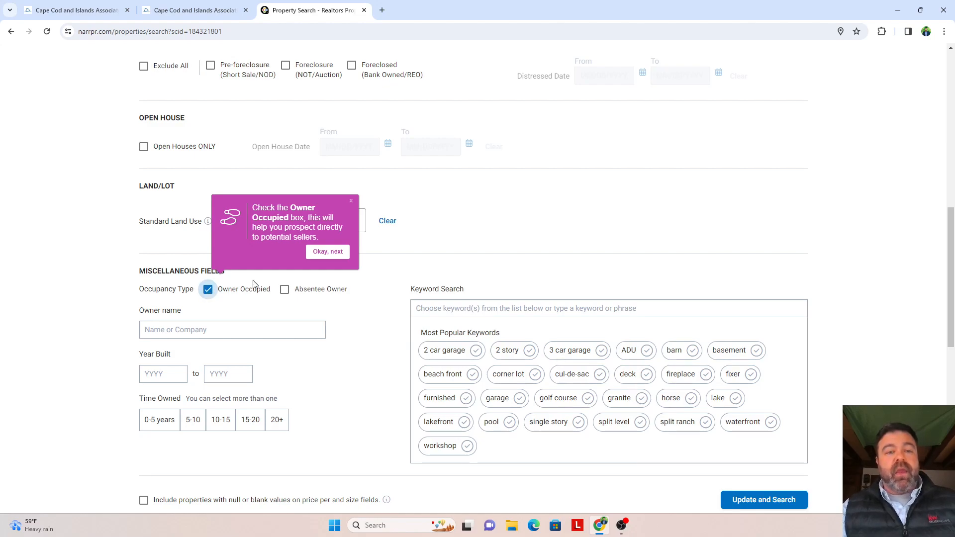
{"action": "left_click", "coordinate": [329, 252]}
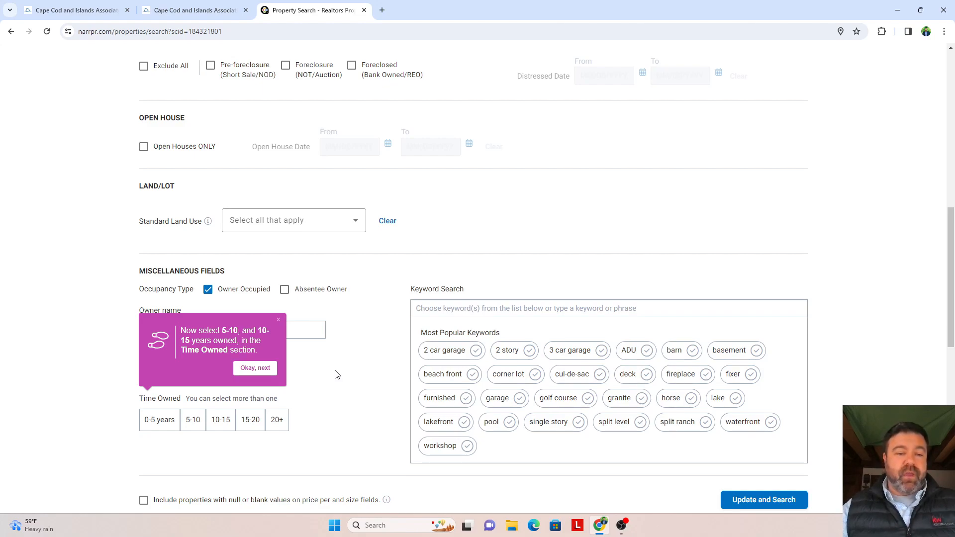
{"action": "left_click", "coordinate": [252, 421]}
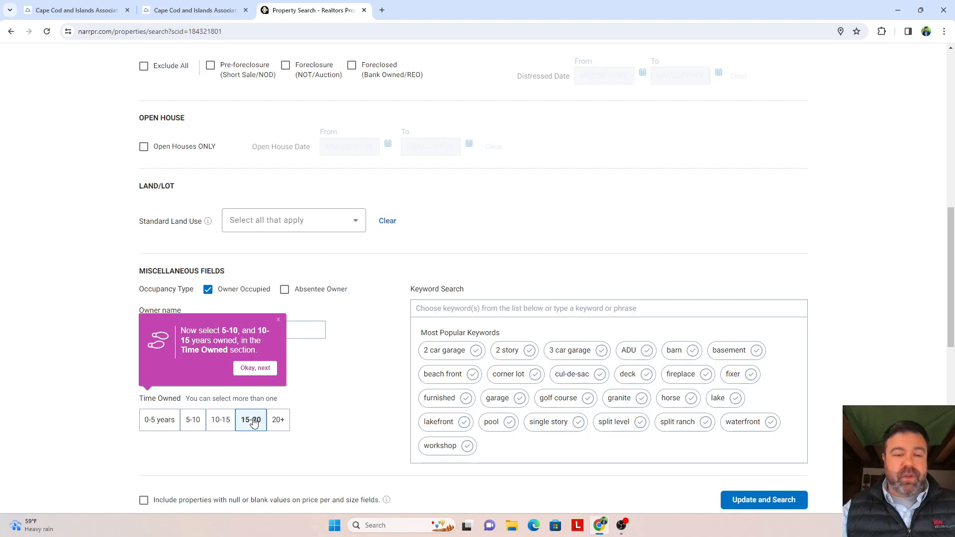
Step: Try different combinations of the Time Owned ranges, then return to only the 15-20 range
{"action": "left_click", "coordinate": [165, 427]}
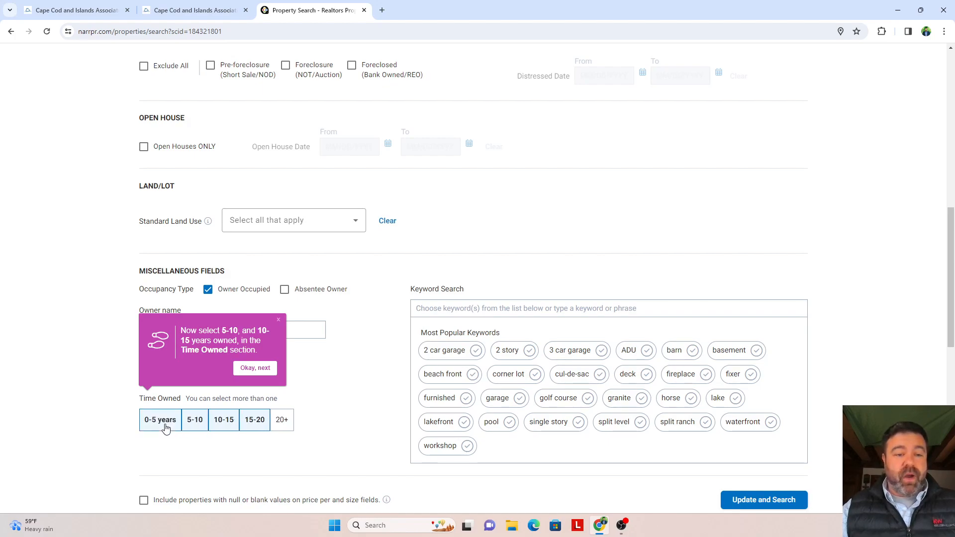
{"action": "left_click", "coordinate": [281, 422]}
{"action": "left_click", "coordinate": [281, 422]}
{"action": "left_click", "coordinate": [177, 426]}
{"action": "left_click", "coordinate": [219, 422]}
{"action": "left_click", "coordinate": [200, 426]}
{"action": "left_click", "coordinate": [247, 426]}
{"action": "left_click", "coordinate": [224, 426]}
{"action": "left_click", "coordinate": [202, 426]}
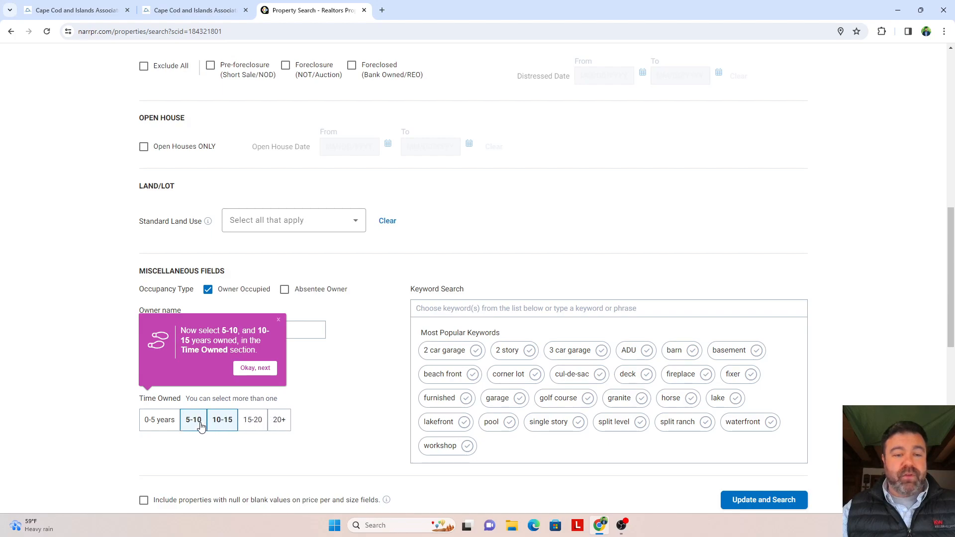
{"action": "left_click", "coordinate": [252, 427]}
{"action": "left_click", "coordinate": [223, 427]}
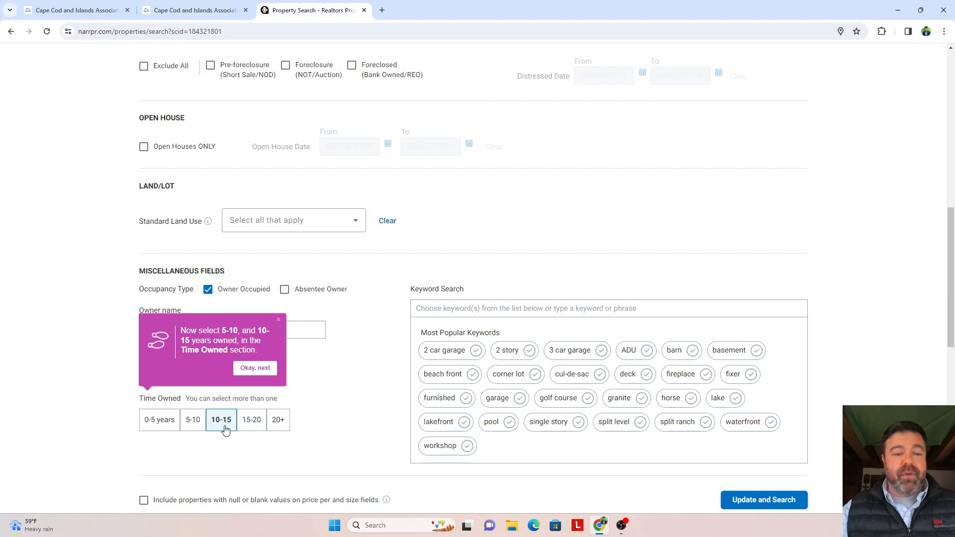
{"action": "left_click", "coordinate": [251, 427]}
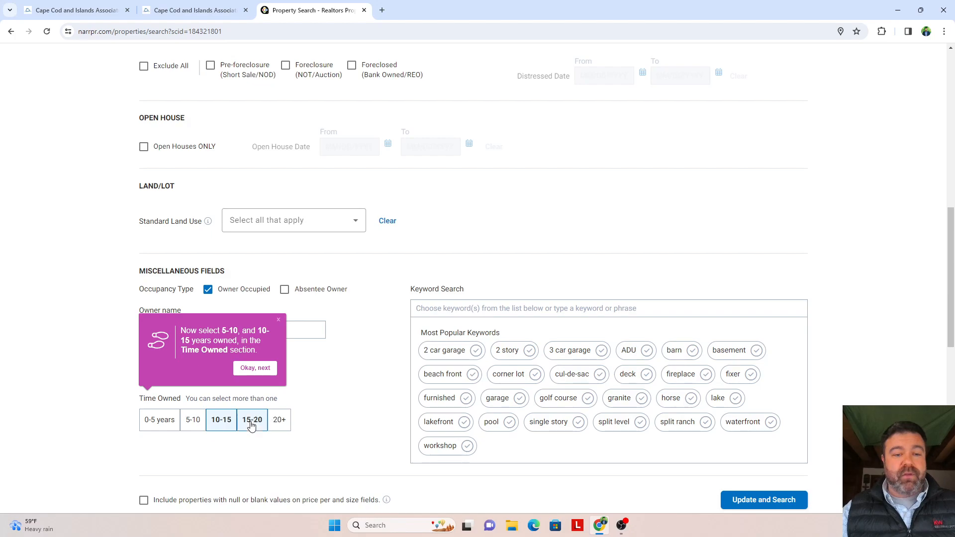
{"action": "left_click", "coordinate": [230, 428]}
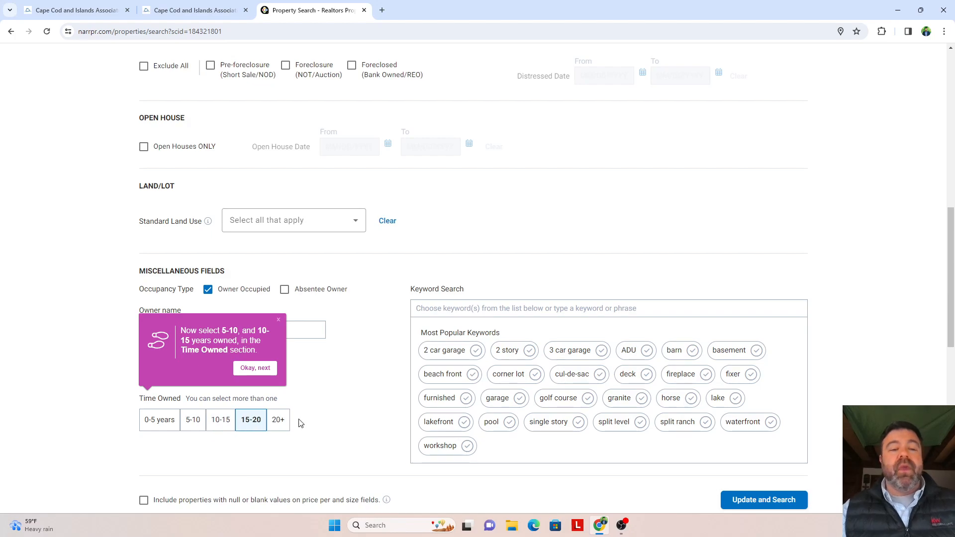
Step: Finish the guided filter selection and run the search with the updated filters
{"action": "left_click", "coordinate": [269, 371]}
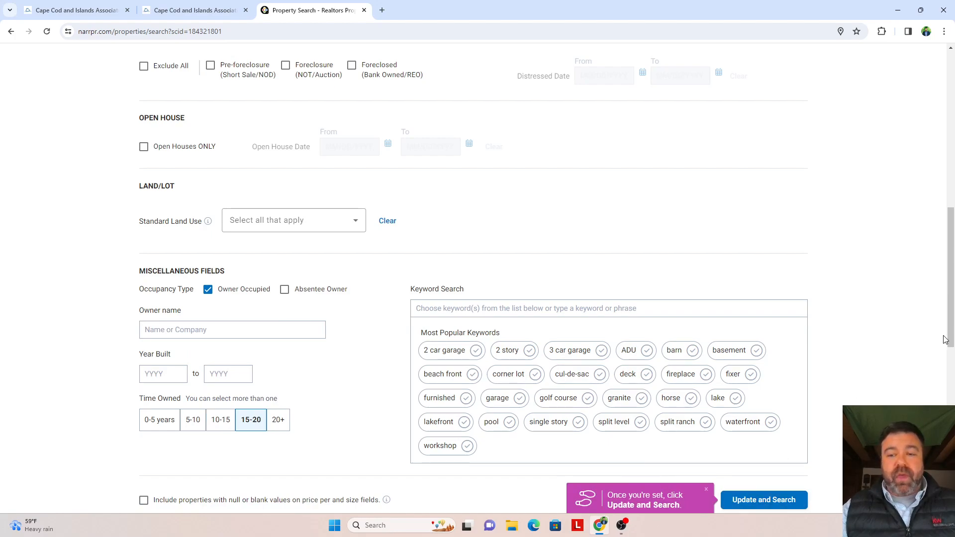
{"action": "left_click_drag", "start_coordinate": [950, 339], "coordinate": [950, 433]}
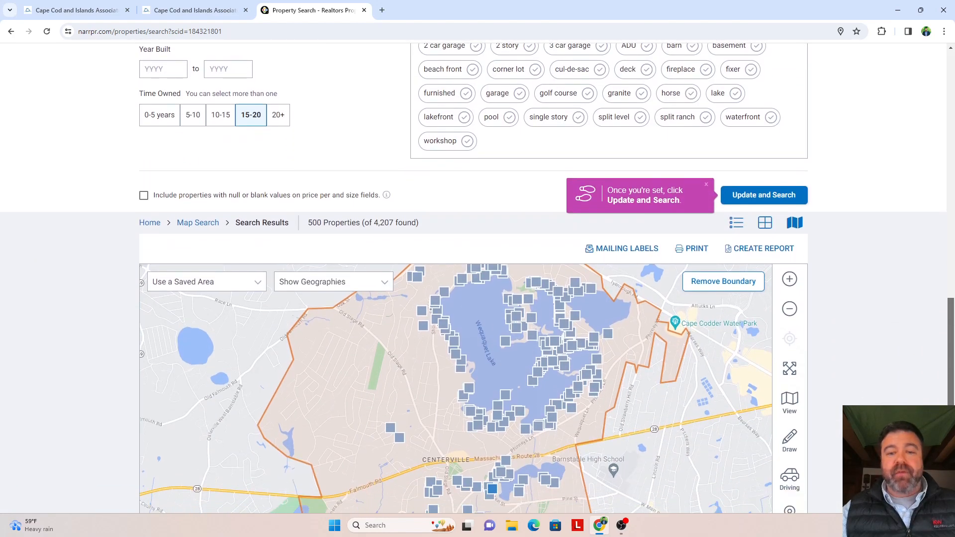
{"action": "left_click", "coordinate": [776, 202]}
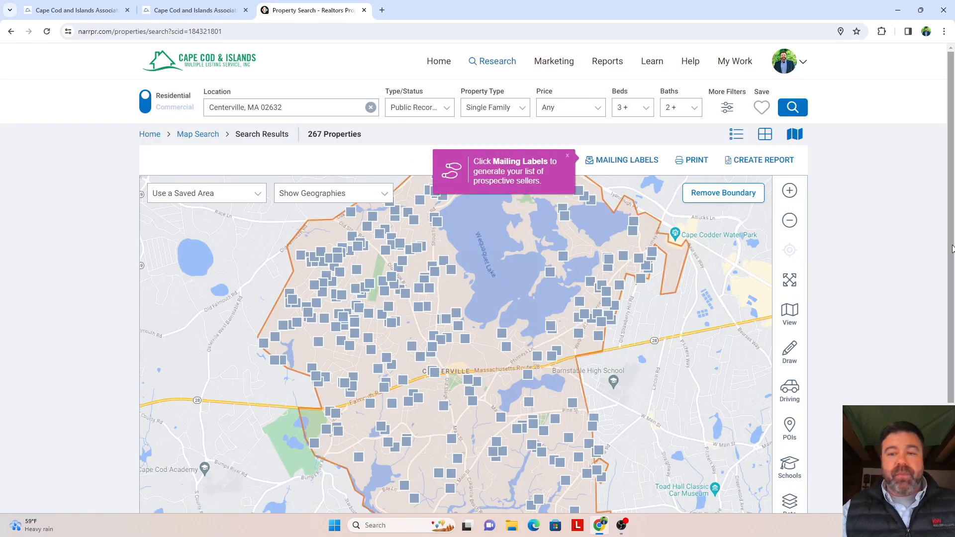
{"action": "left_click_drag", "start_coordinate": [951, 249], "coordinate": [950, 294]}
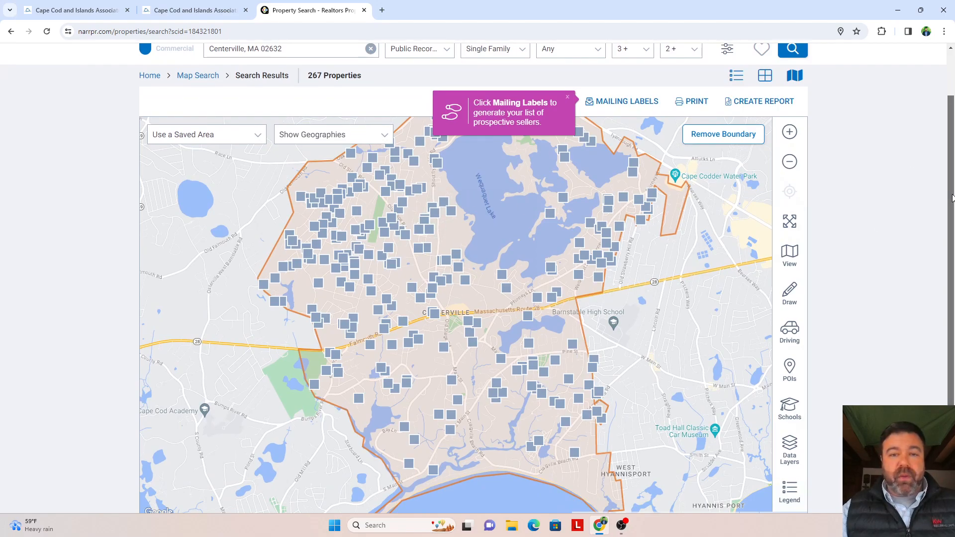
{"action": "scroll", "coordinate": [952, 197], "scroll_direction": "up", "scroll_amount": 1}
{"action": "left_click_drag", "start_coordinate": [952, 153], "coordinate": [951, 217]}
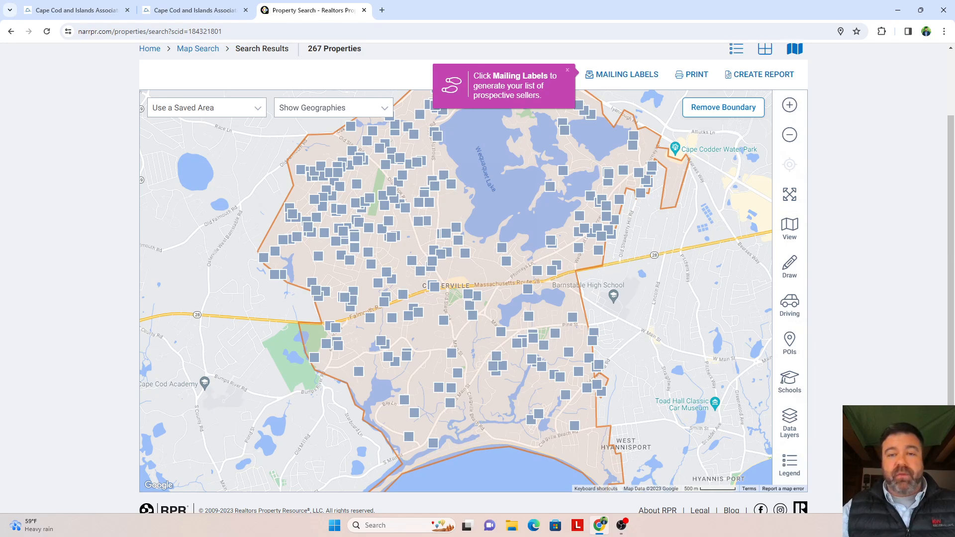
{"action": "key", "text": "alt+Tab"}
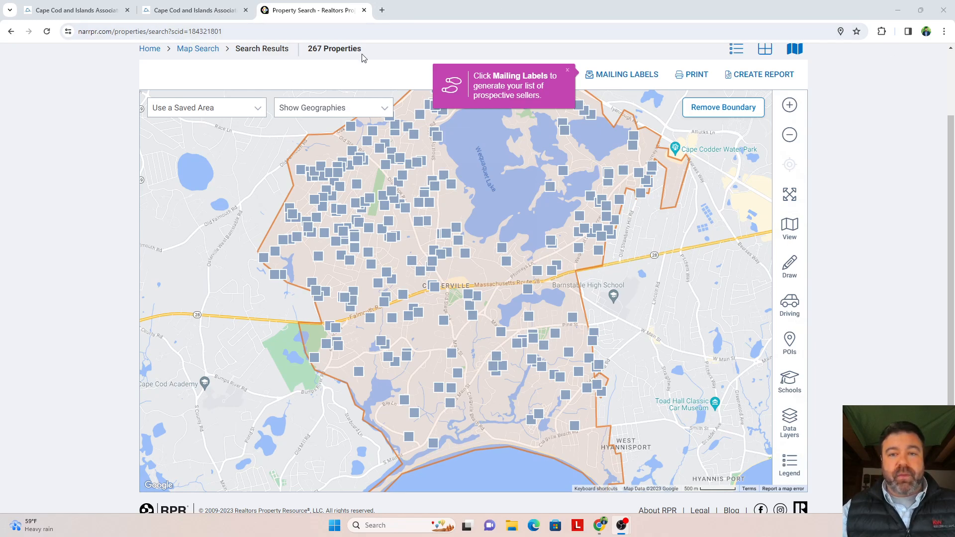
Step: Set up the mailing labels for the search results as a CSV export, limited to owner-occupied homes and excluding listed properties
{"action": "left_click", "coordinate": [606, 78]}
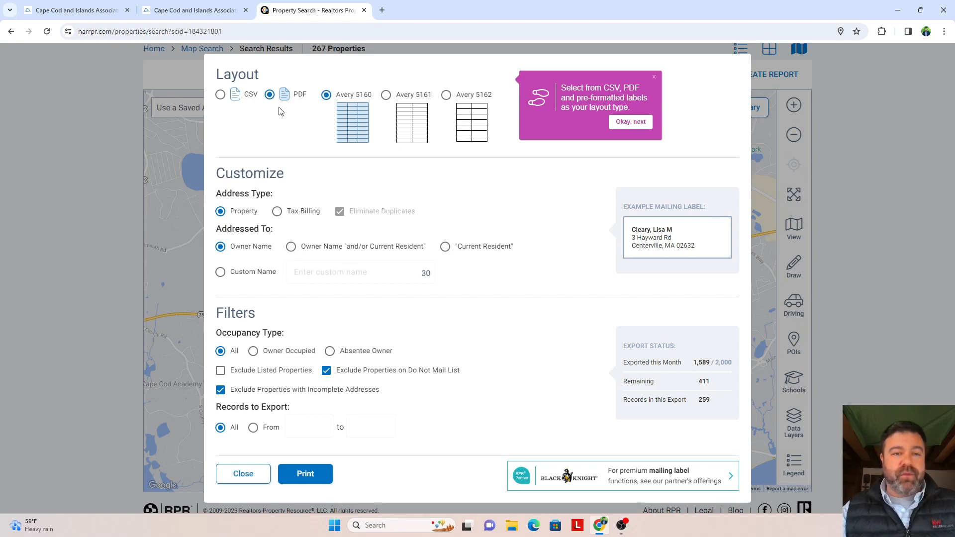
{"action": "left_click", "coordinate": [220, 96]}
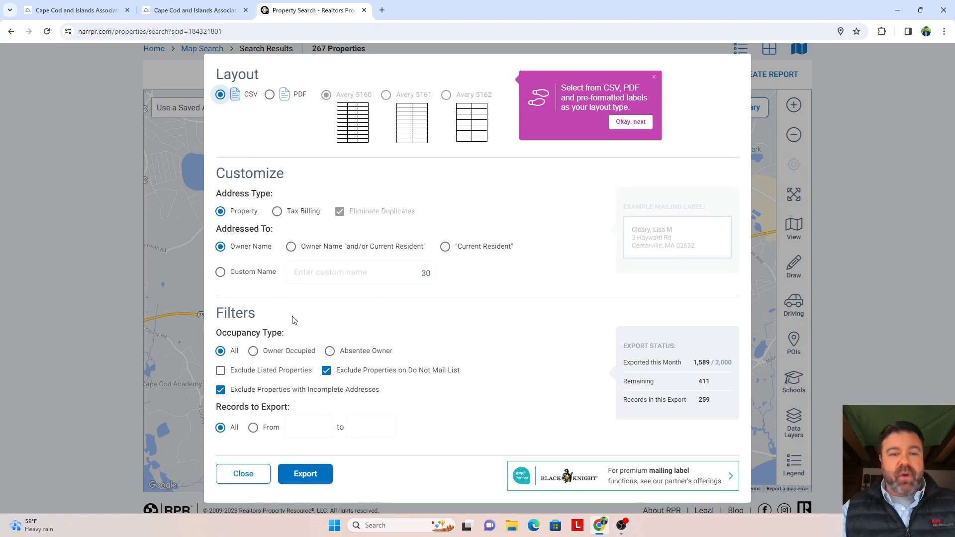
{"action": "left_click", "coordinate": [253, 352]}
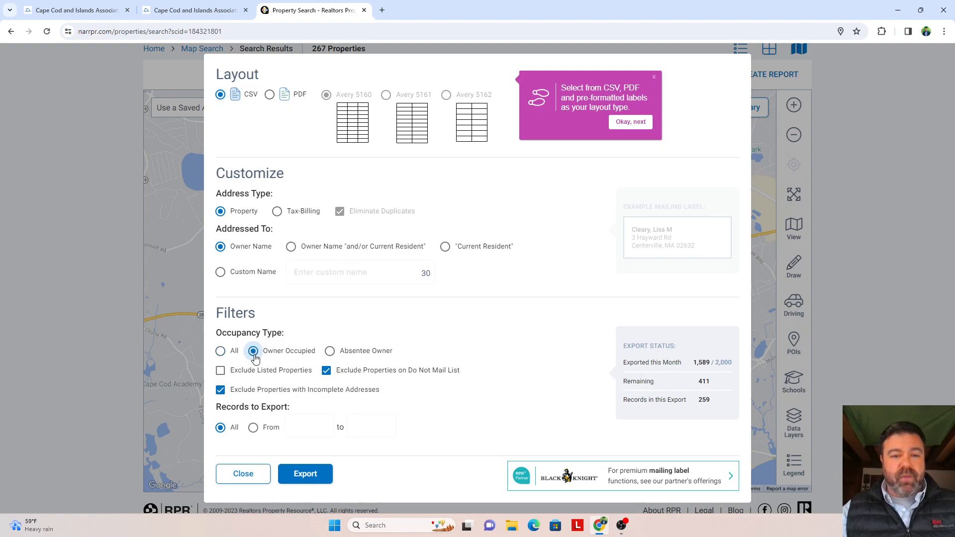
{"action": "left_click", "coordinate": [220, 371]}
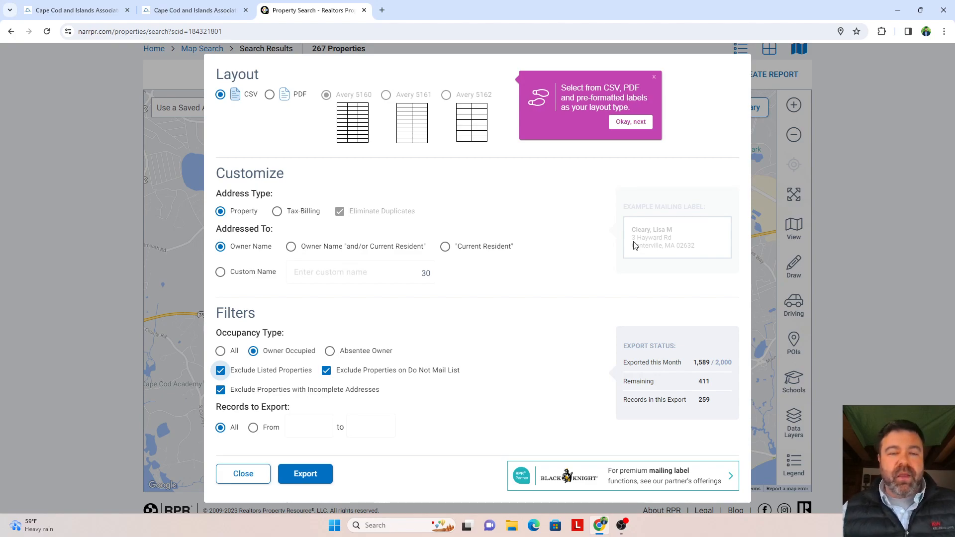
Step: Open the Wise Pelican website in a new browser tab and log in with the saved credentials
{"action": "left_click", "coordinate": [381, 15]}
{"action": "type", "text": "wise"}
{"action": "key", "text": "Return"}
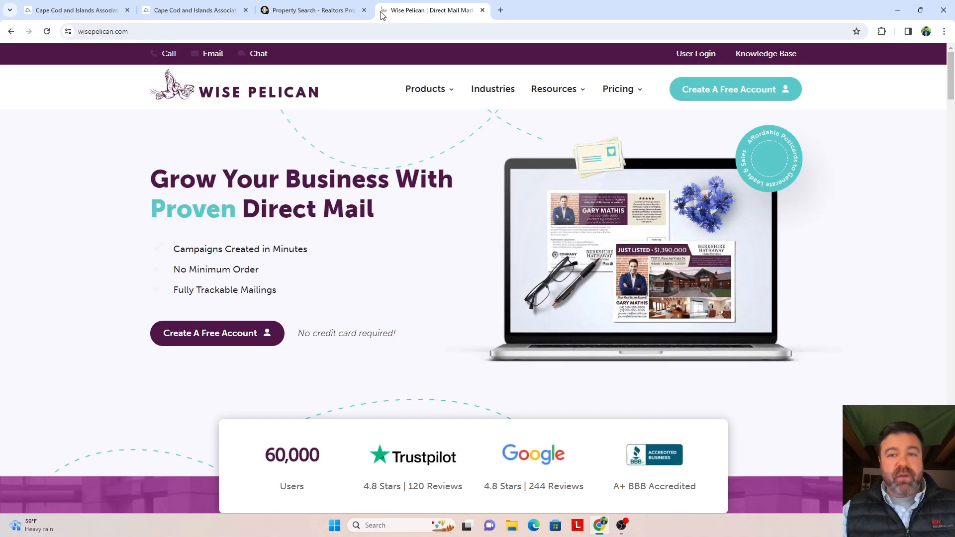
{"action": "left_click", "coordinate": [708, 56]}
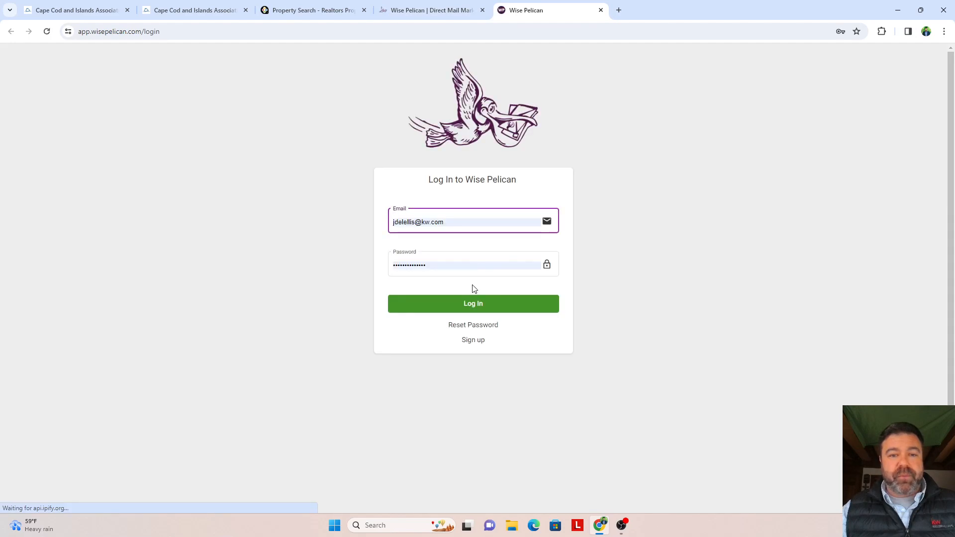
{"action": "left_click", "coordinate": [467, 305]}
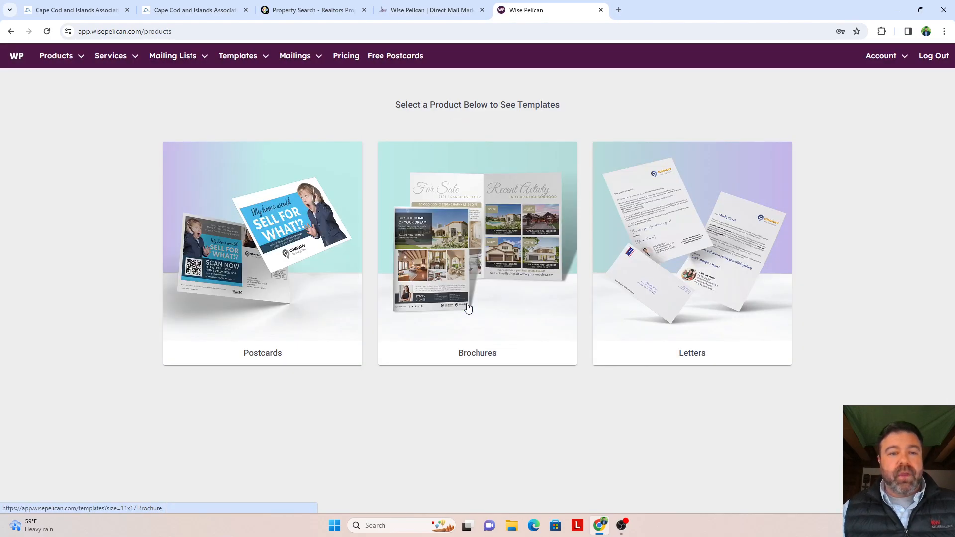
Step: Browse the postcard templates and look through the industry filter's options
{"action": "left_click", "coordinate": [292, 305]}
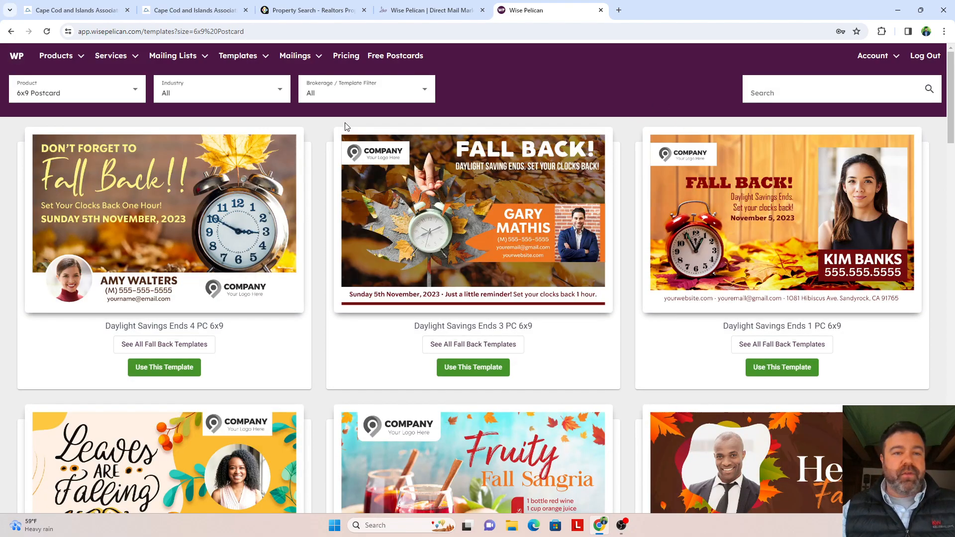
{"action": "left_click", "coordinate": [281, 94]}
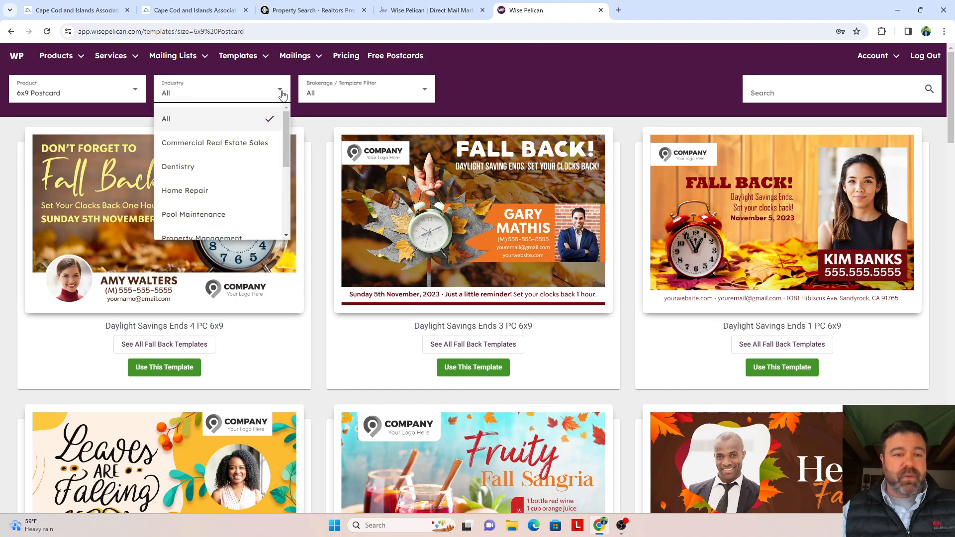
{"action": "left_click", "coordinate": [282, 94]}
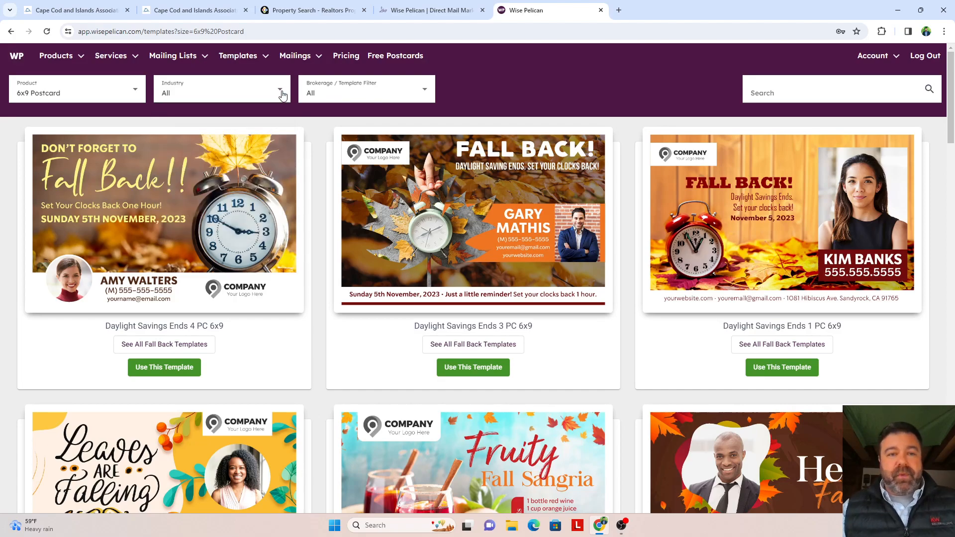
Step: Preview the reverse side of the daylight savings 6x9 postcard templates and check the mailing list options
{"action": "mouse_move", "coordinate": [479, 150]}
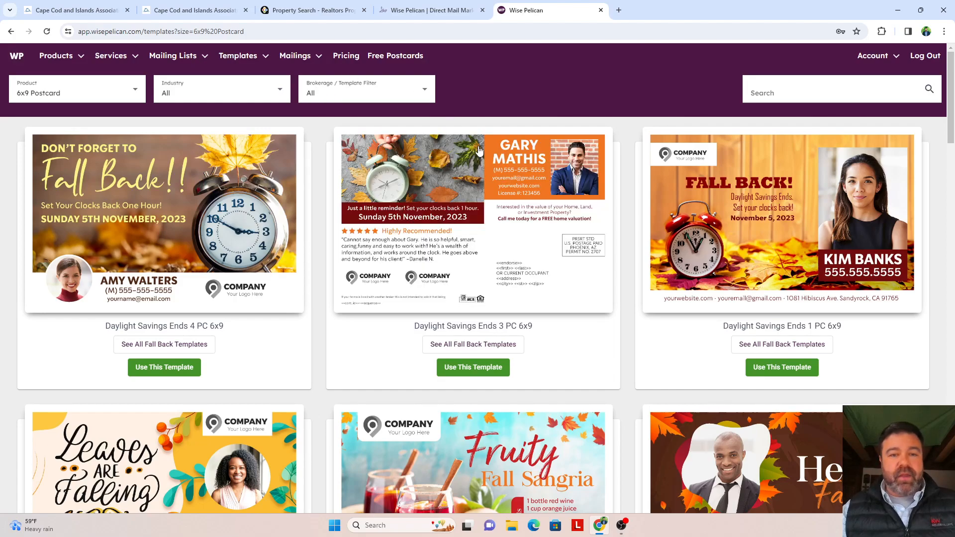
{"action": "mouse_move", "coordinate": [226, 278]}
{"action": "mouse_move", "coordinate": [405, 238]}
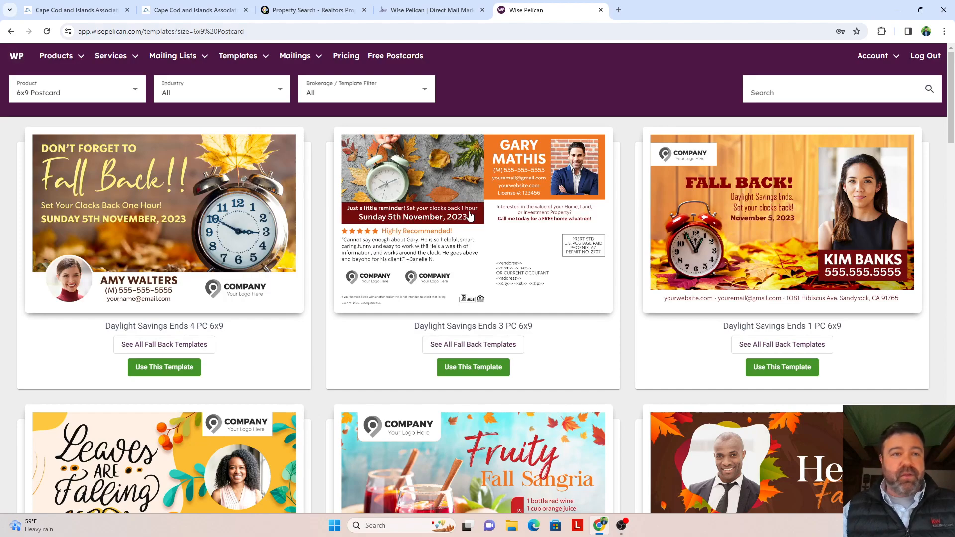
{"action": "left_click", "coordinate": [200, 58]}
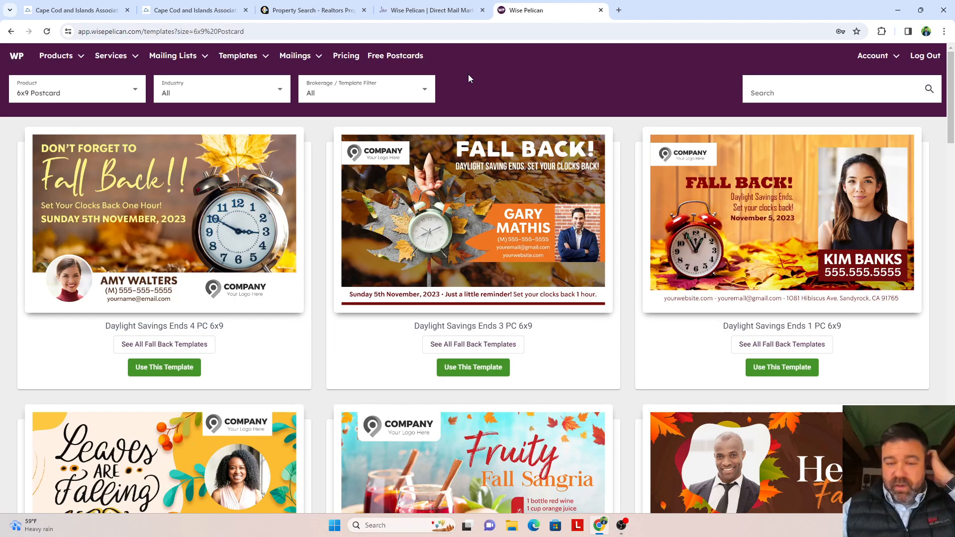
{"action": "mouse_move", "coordinate": [565, 185]}
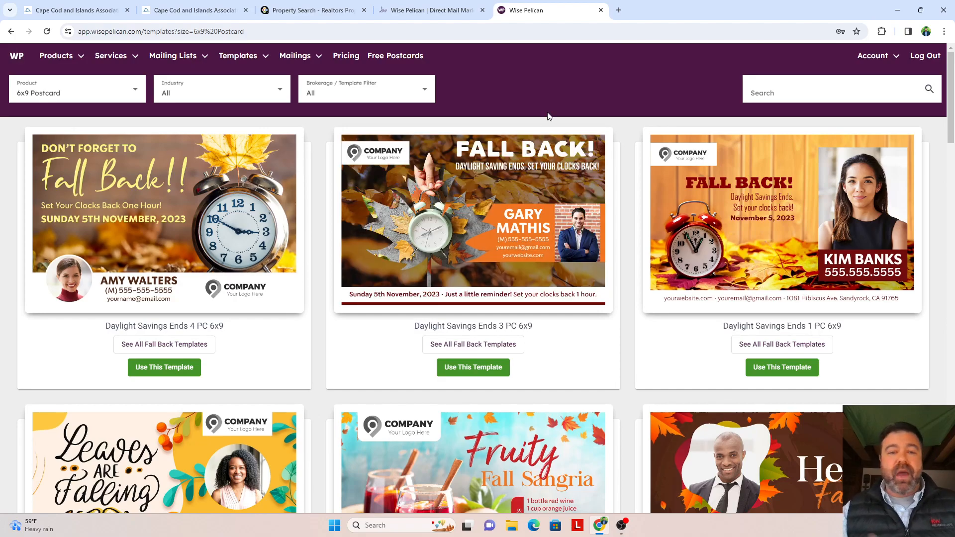
Step: Close both Wise Pelican browser tabs and dismiss the RPR mailing label setup without exporting
{"action": "left_click", "coordinate": [602, 10]}
{"action": "left_click", "coordinate": [482, 11]}
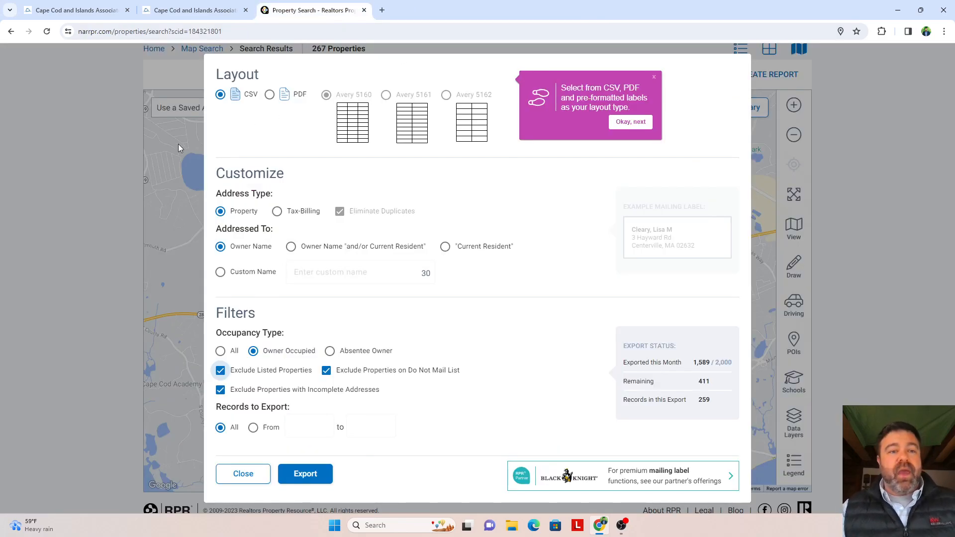
{"action": "left_click", "coordinate": [242, 471]}
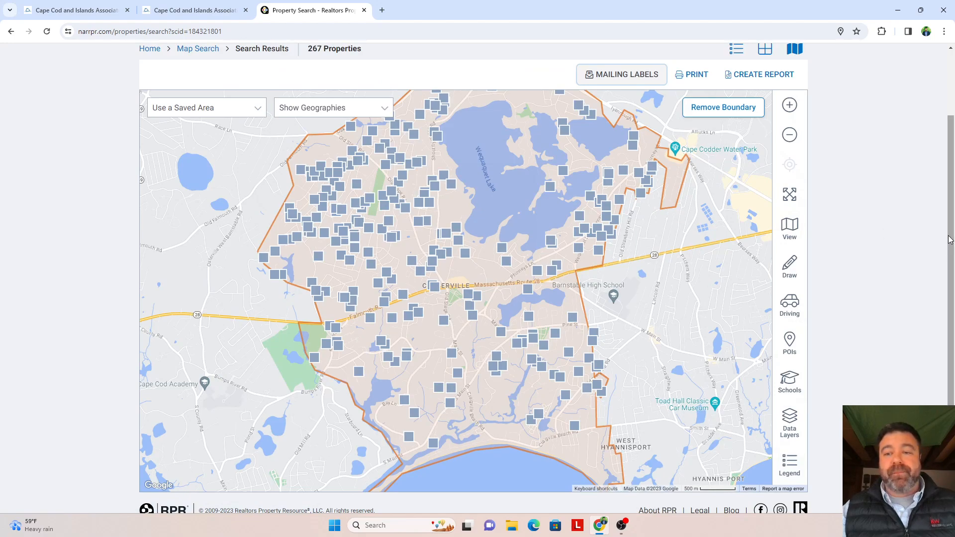
Step: Check the details of an off-market property beside Wequaquet Lake on the results map, closing its details when done
{"action": "left_click_drag", "start_coordinate": [950, 241], "coordinate": [951, 156]}
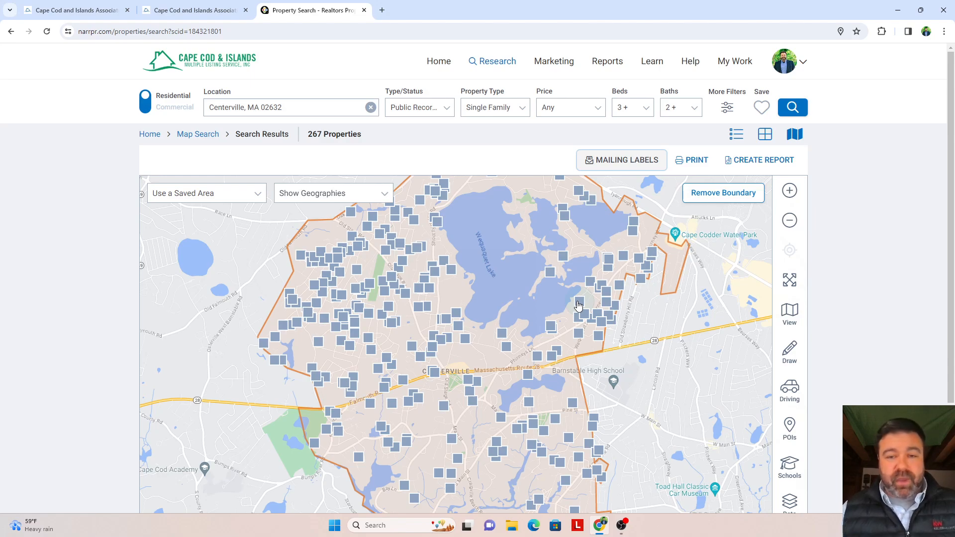
{"action": "left_click", "coordinate": [550, 274]}
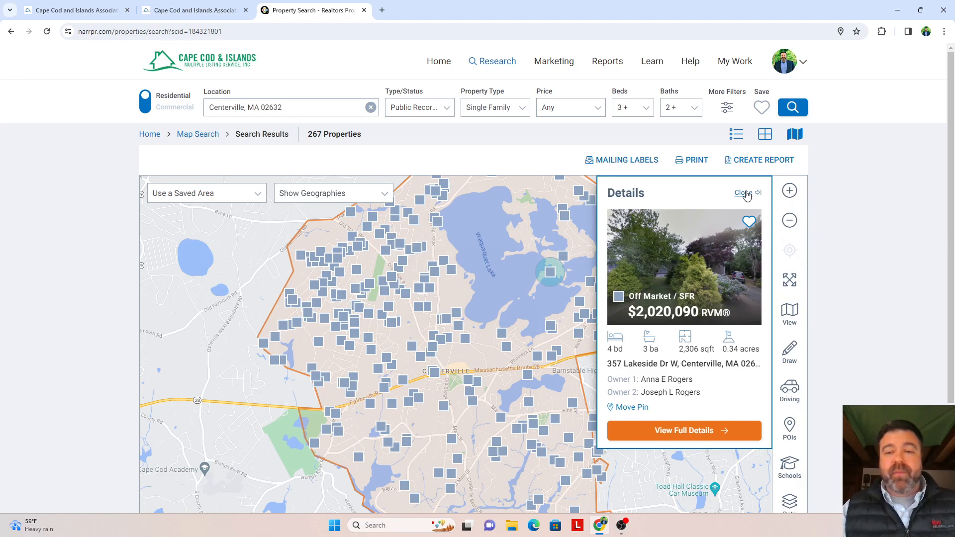
{"action": "left_click", "coordinate": [745, 195]}
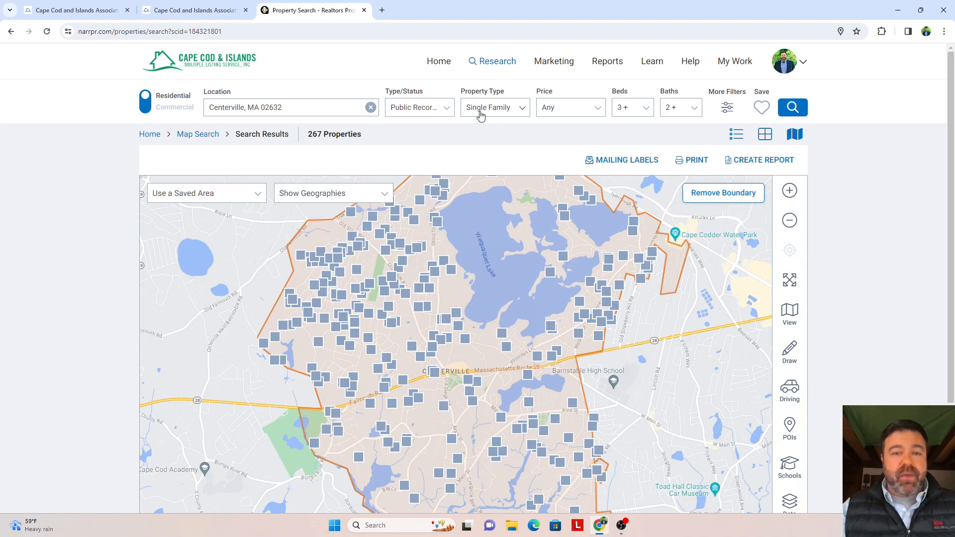
Step: Return to the RPR home page, start the Market Trends guided tour and open Residential Market Trends
{"action": "left_click", "coordinate": [438, 61]}
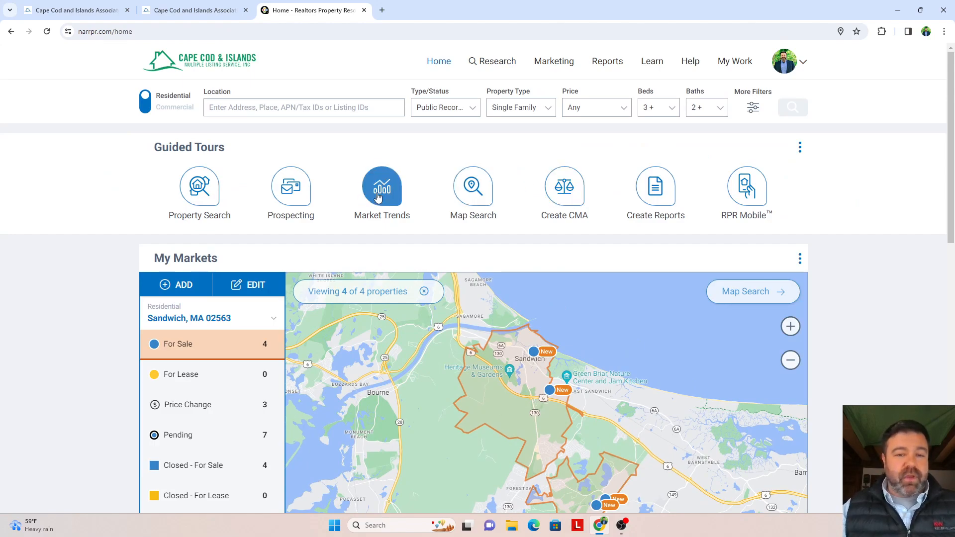
{"action": "left_click", "coordinate": [381, 195]}
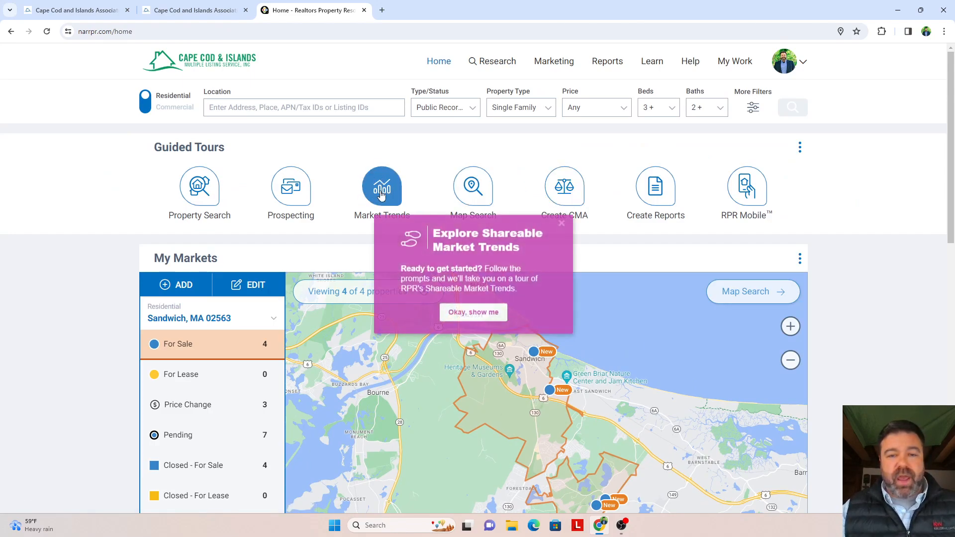
{"action": "left_click", "coordinate": [474, 312]}
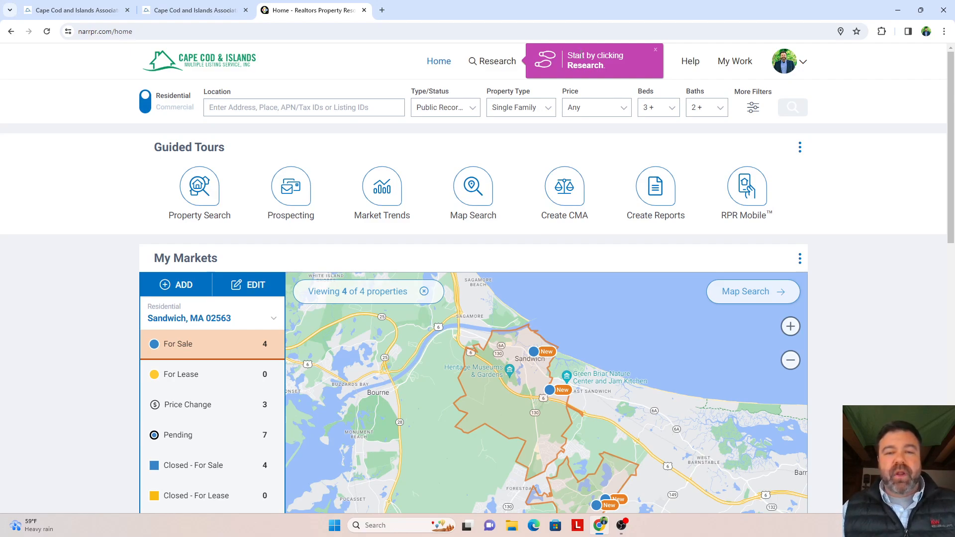
{"action": "left_click", "coordinate": [495, 69]}
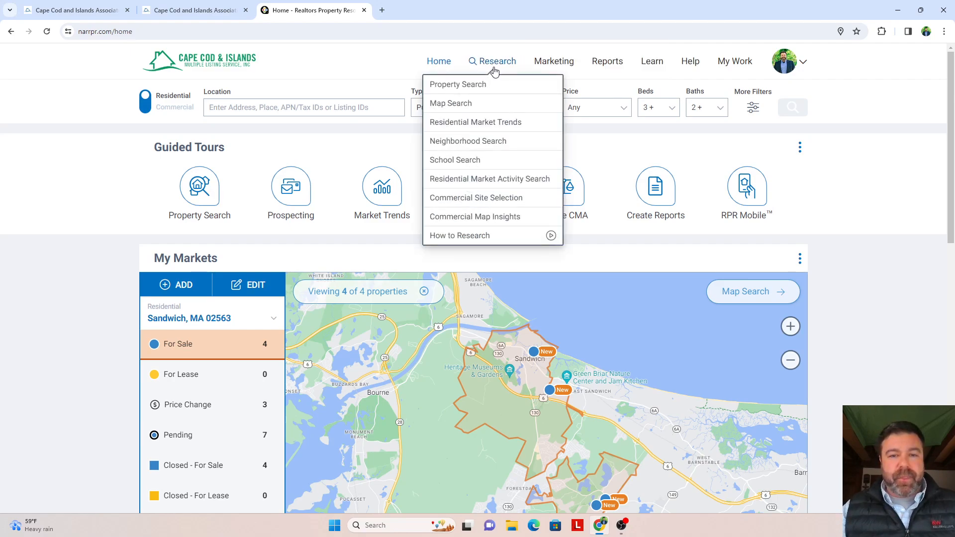
{"action": "left_click", "coordinate": [533, 124]}
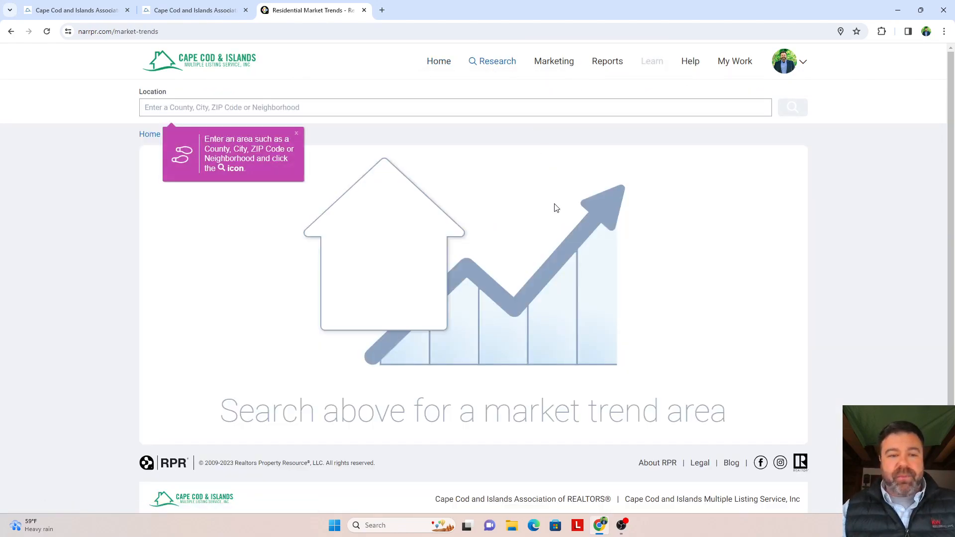
Step: Search the residential market trends for ZIP code 02632
{"action": "left_click", "coordinate": [441, 106]}
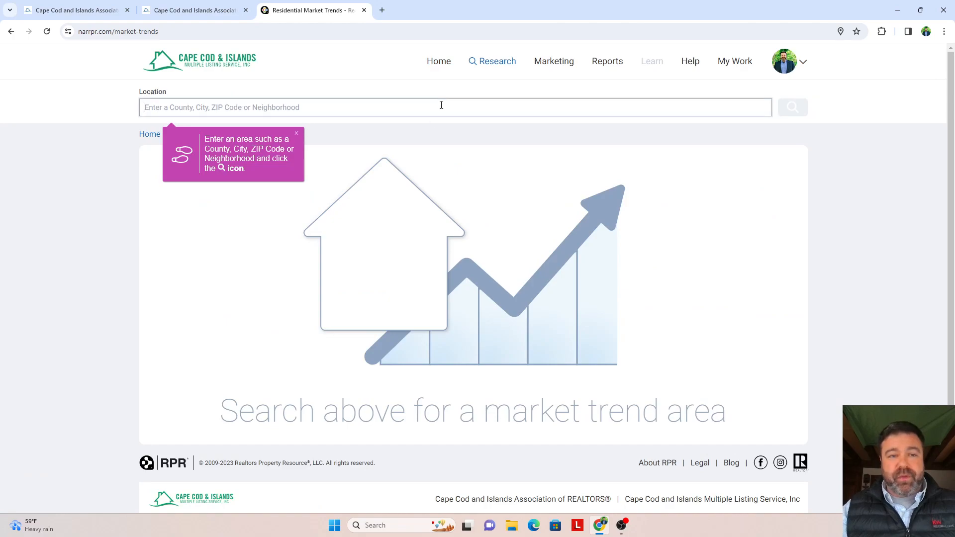
{"action": "type", "text": "02632"}
{"action": "key", "text": "Return"}
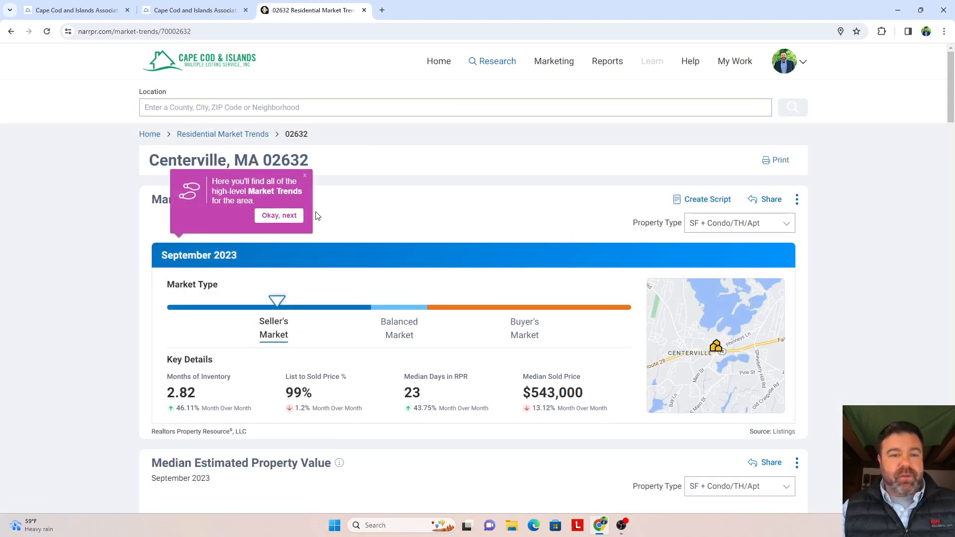
Step: Review the Centerville market trend charts with the guided tour through Months Supply of Inventory, and dismiss the tour at its end
{"action": "left_click", "coordinate": [296, 215]}
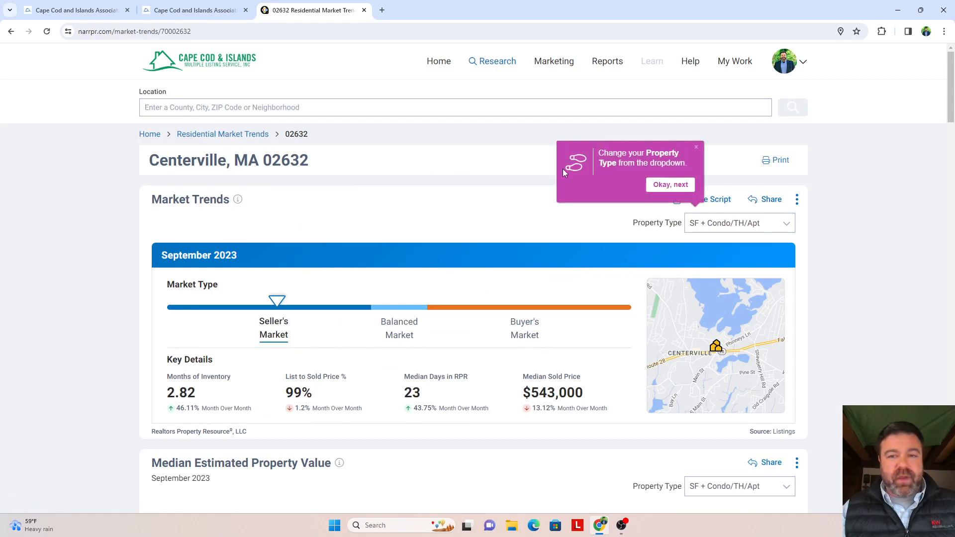
{"action": "left_click", "coordinate": [679, 190]}
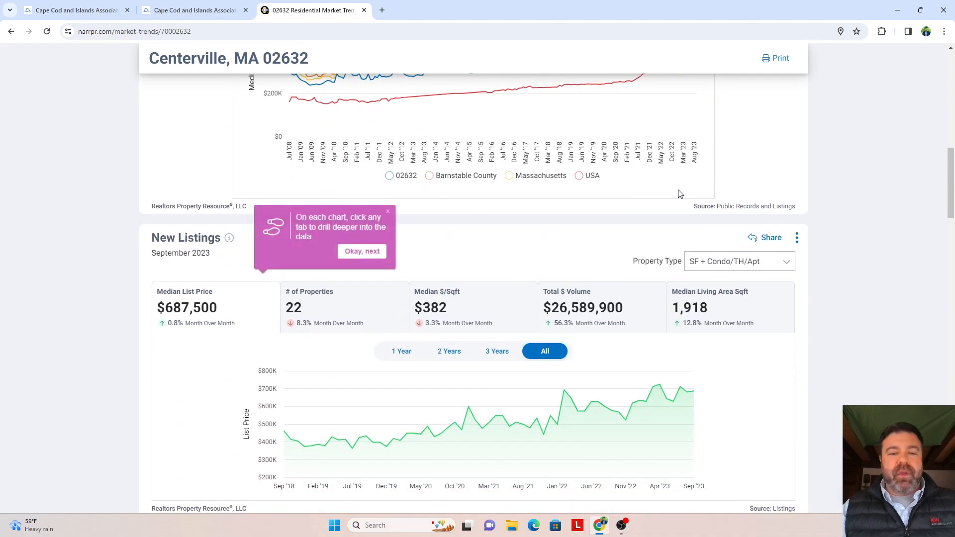
{"action": "left_click", "coordinate": [373, 255]}
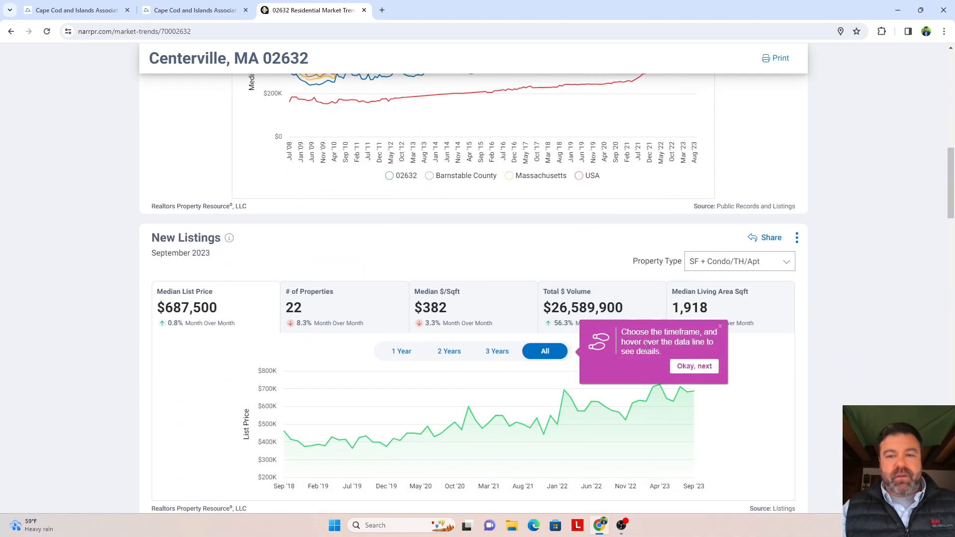
{"action": "left_click", "coordinate": [695, 367]}
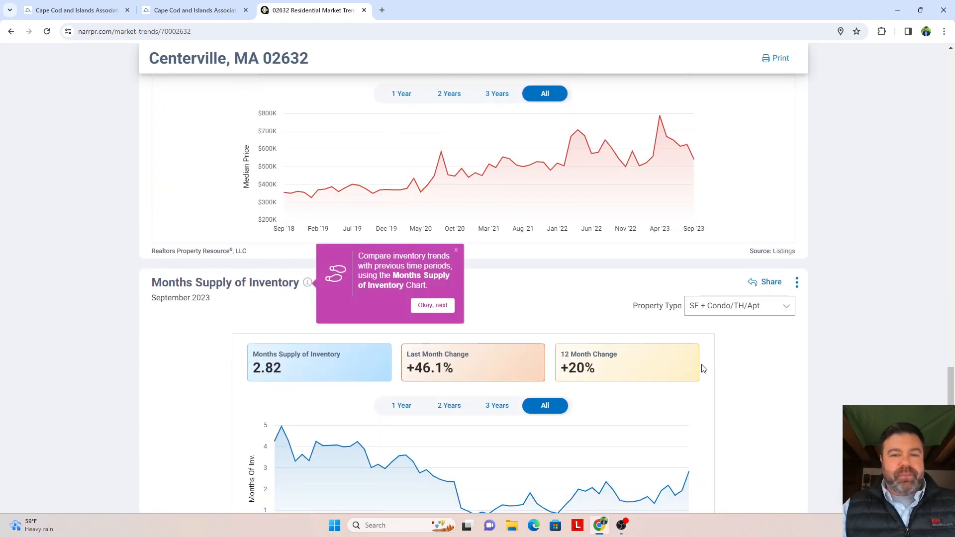
{"action": "left_click", "coordinate": [436, 305]}
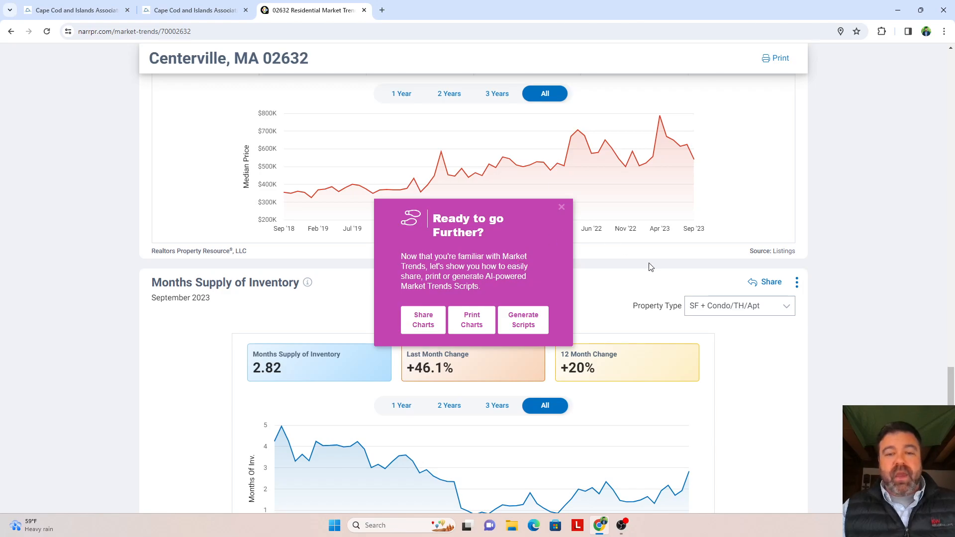
{"action": "left_click", "coordinate": [562, 208]}
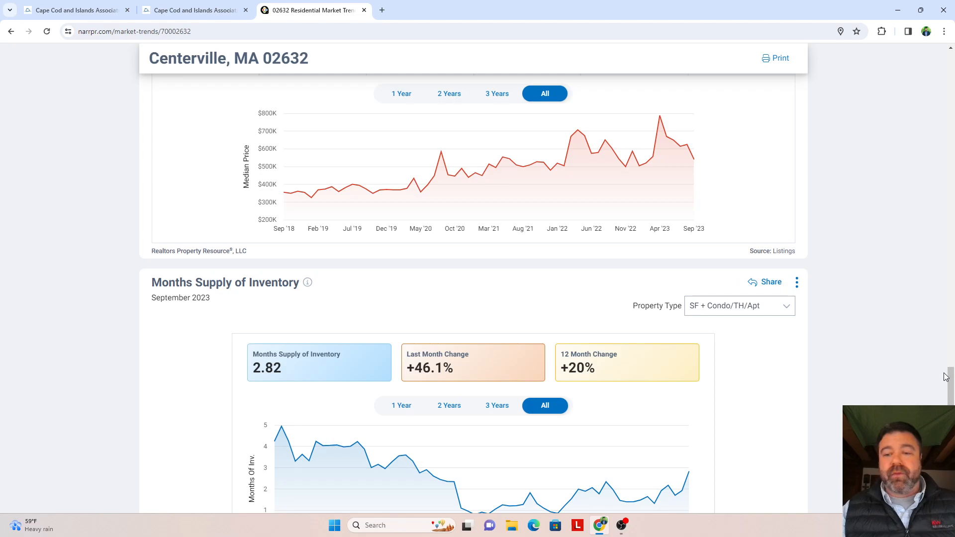
{"action": "left_click_drag", "start_coordinate": [951, 383], "coordinate": [916, 9]}
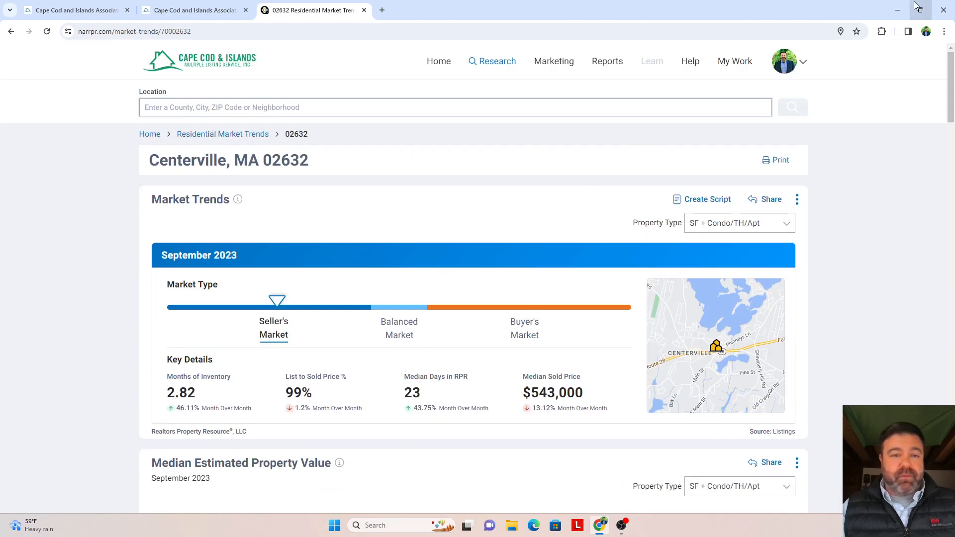